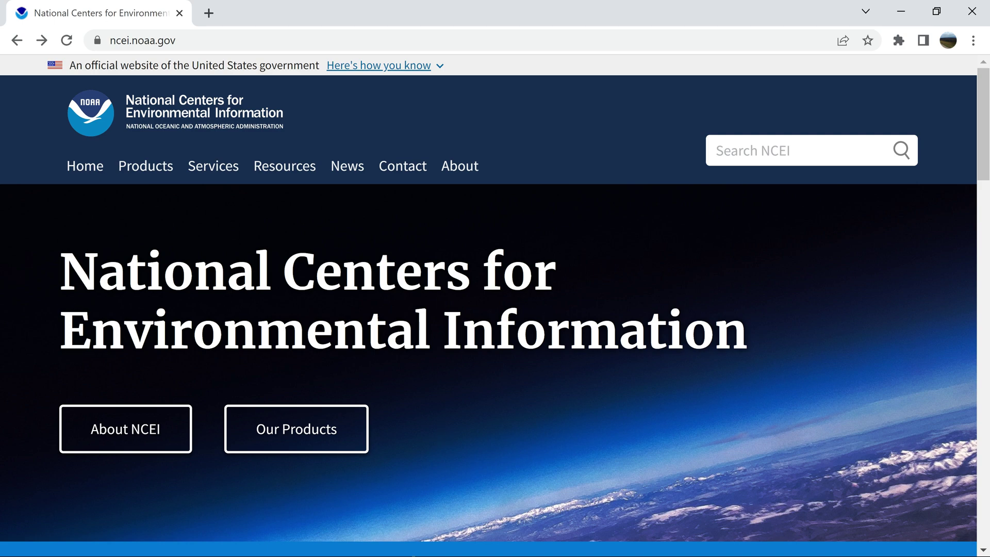
Browse the NCEI data products overview by Platform.
scroll(325, 392, down, 2)
scroll(323, 398, up, 2)
click(145, 178)
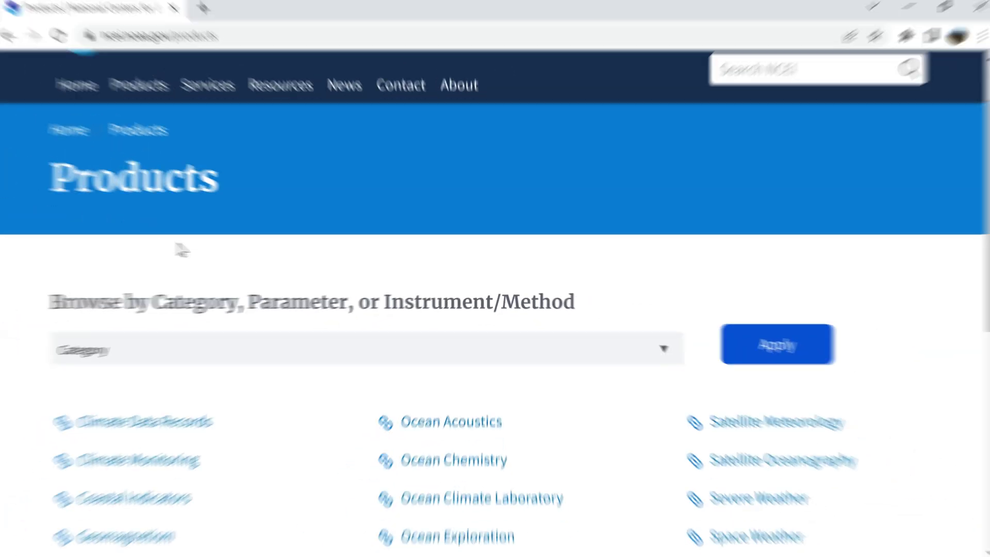
click(660, 354)
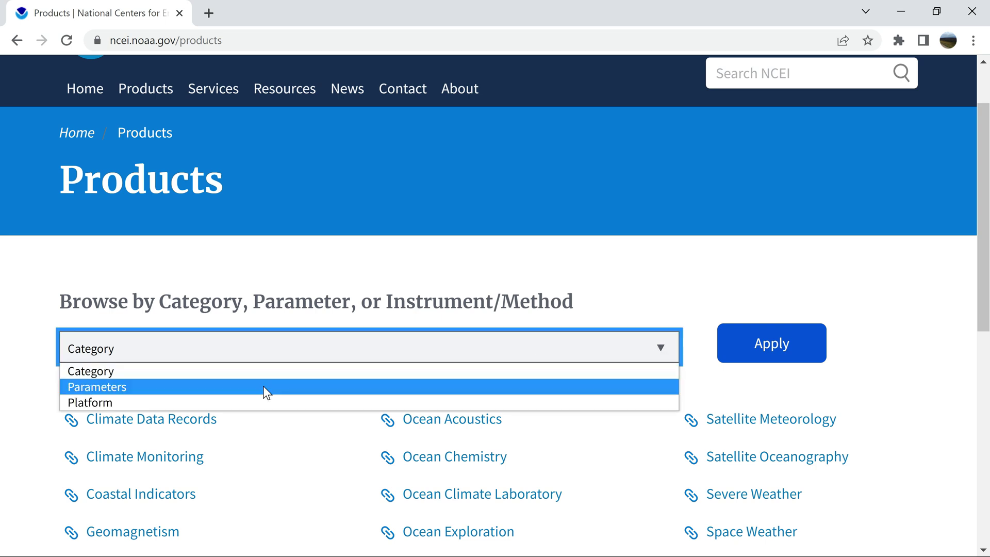
click(148, 403)
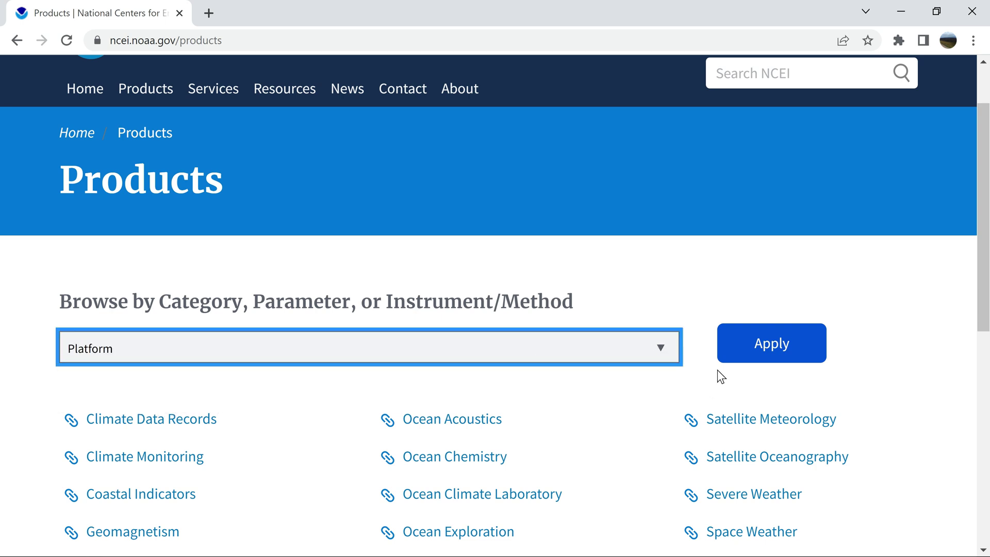
click(752, 360)
Go from the Radar products page to the free radar data download archive.
scroll(537, 395, down, 2)
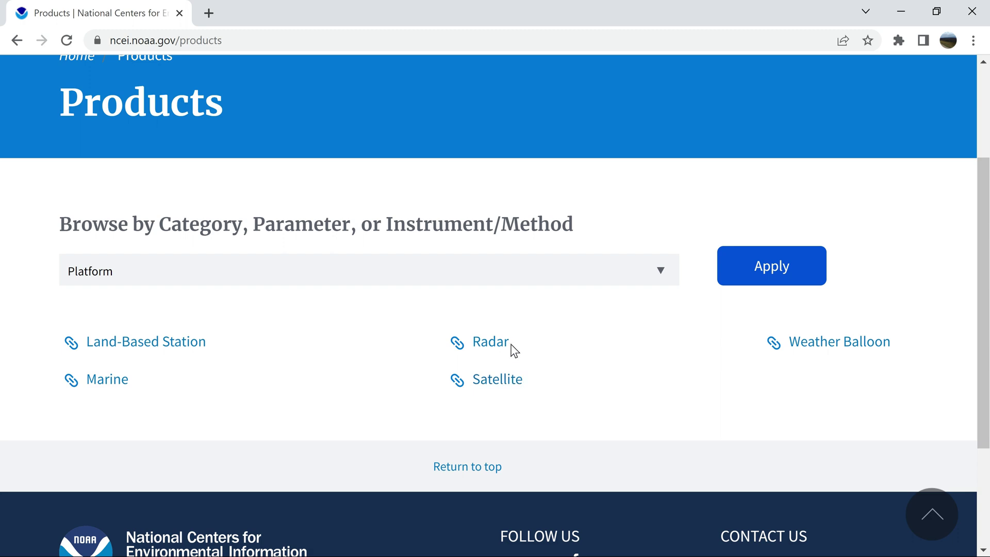
click(496, 342)
scroll(496, 342, down, 3)
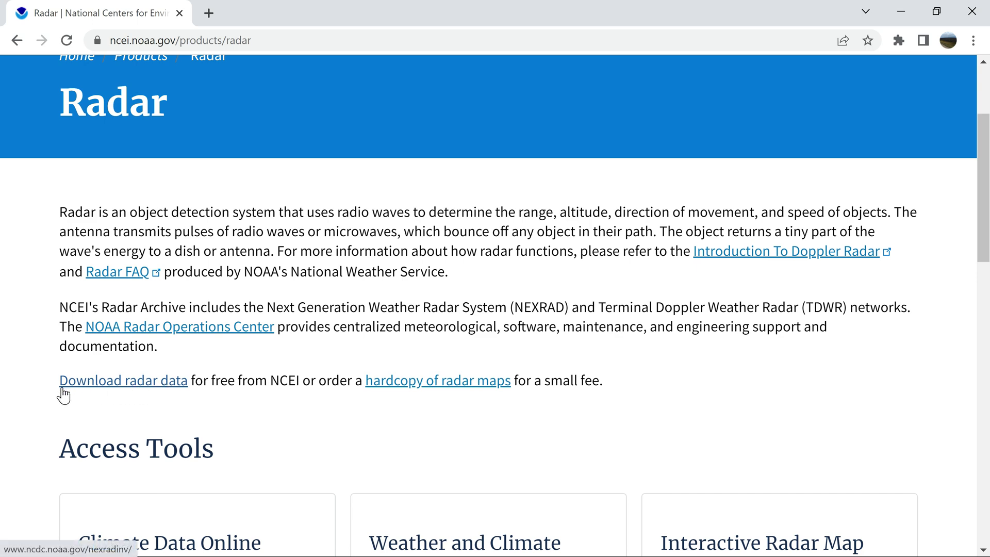
click(140, 387)
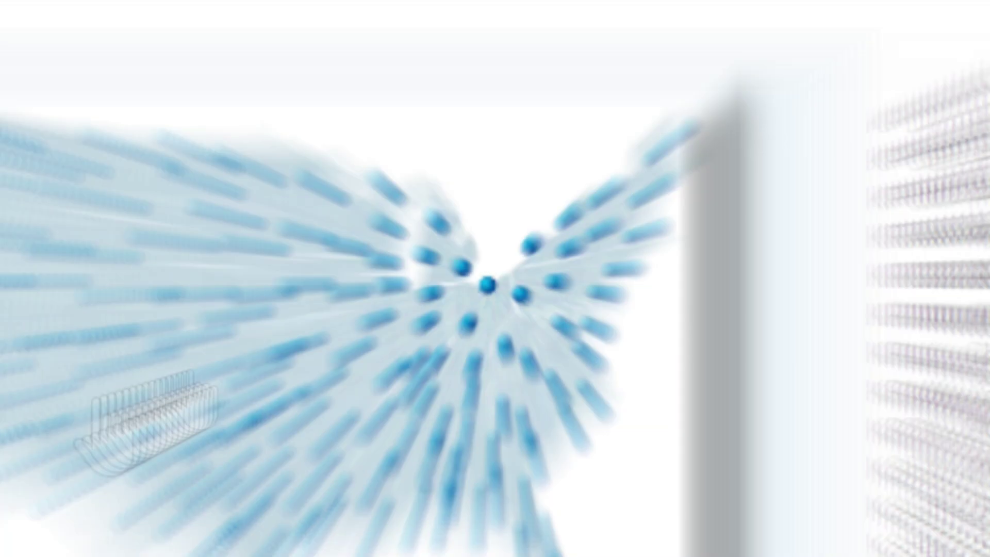
Pick the KAPX Gaylord, Michigan site from the national radar sites map.
scroll(742, 423, down, 1)
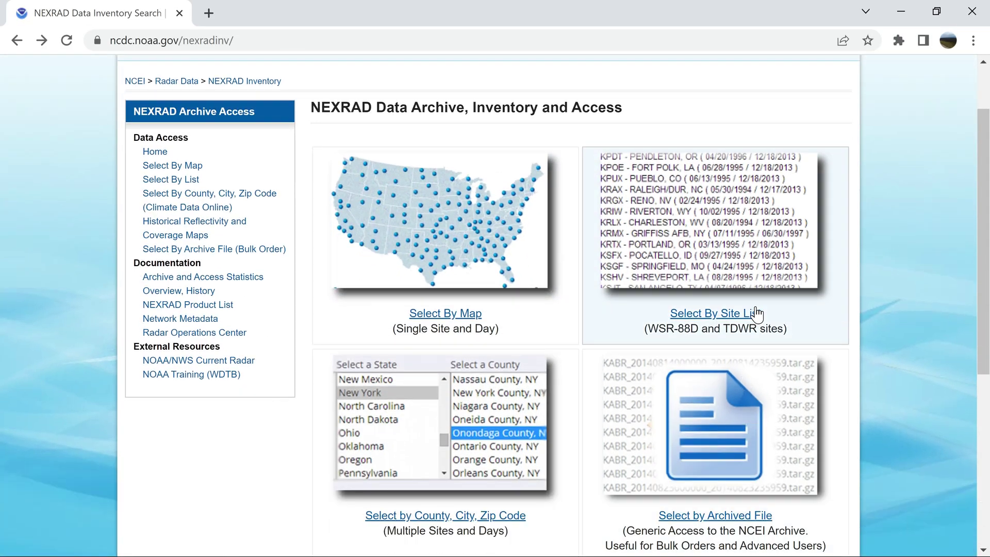
scroll(475, 361, up, 2)
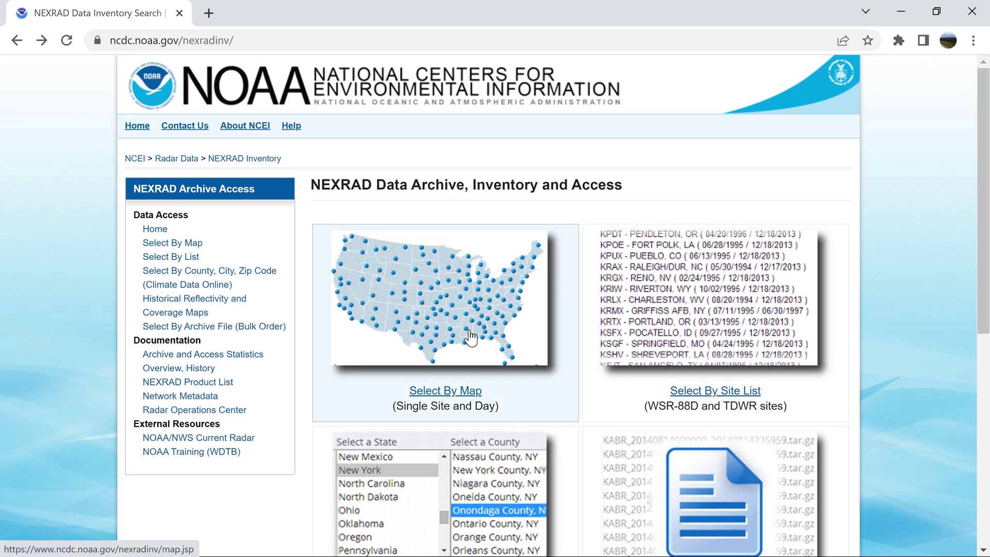
click(474, 361)
scroll(630, 374, down, 1)
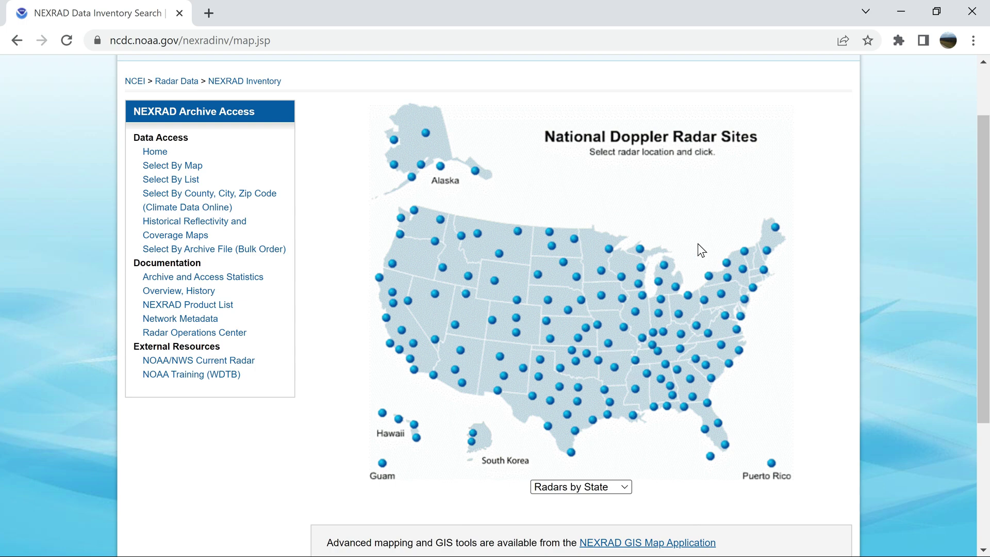
click(665, 265)
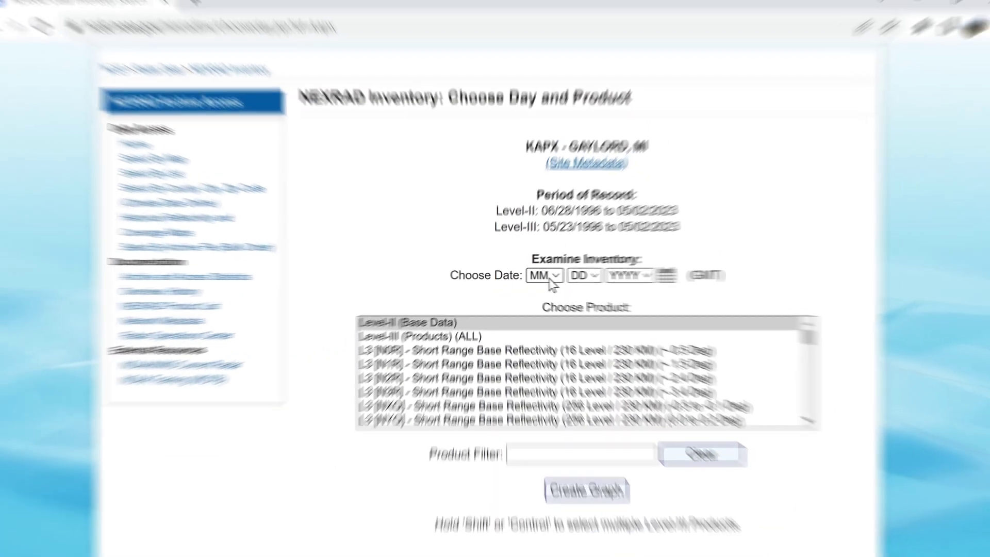
Set the KAPX inventory date to 05/20/2022 and create the Level-II graph.
click(542, 276)
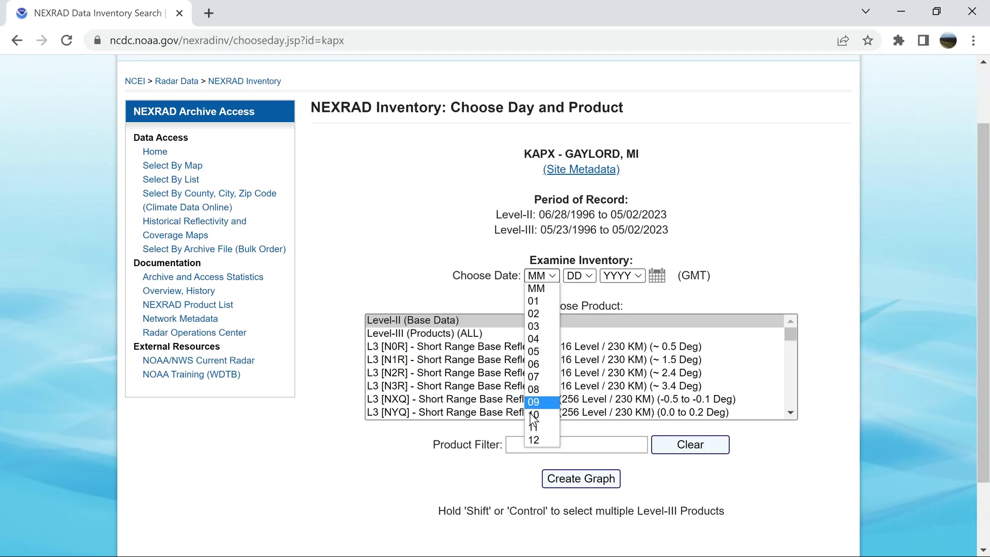
click(539, 351)
click(578, 278)
scroll(573, 351, down, 4)
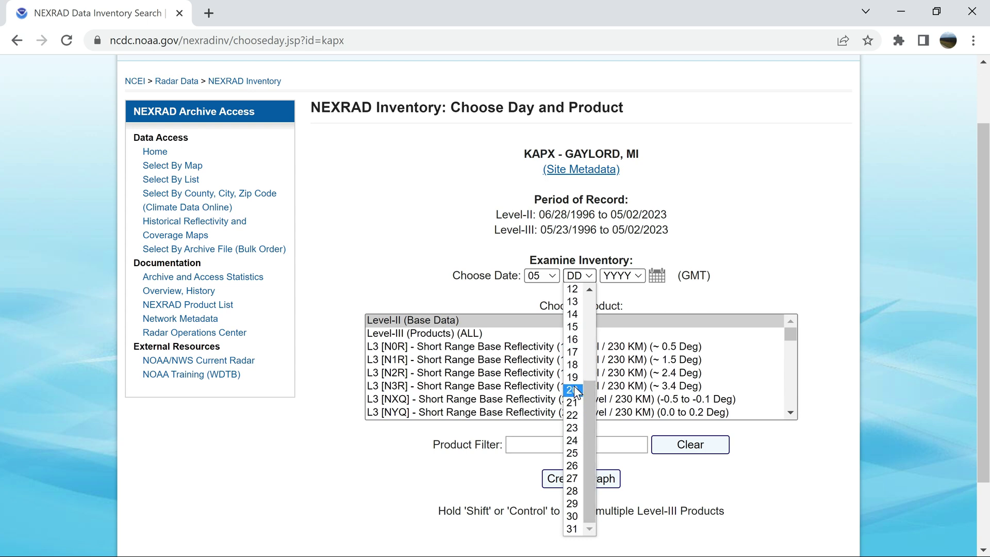
click(572, 390)
click(622, 276)
scroll(621, 361, down, 4)
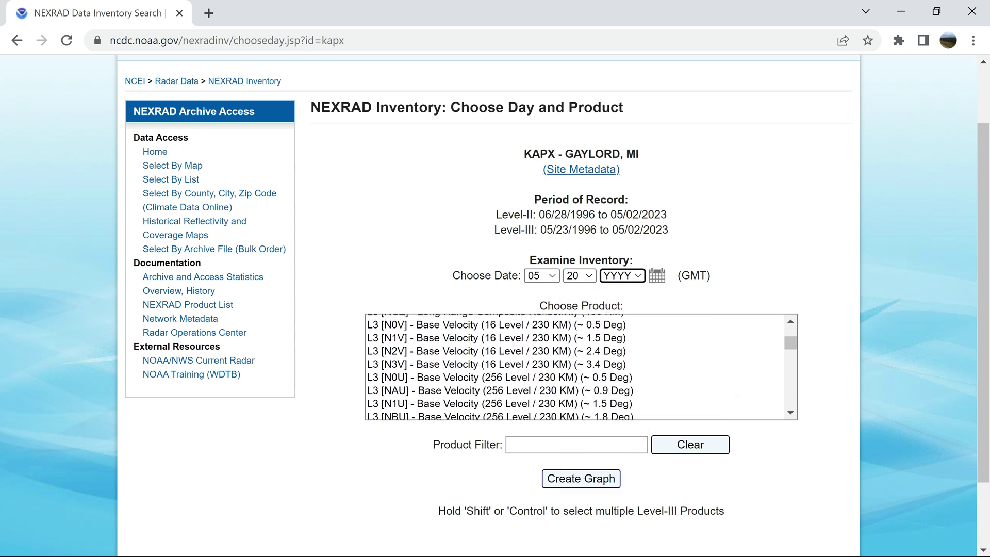
click(635, 277)
scroll(622, 464, down, 3)
click(616, 512)
scroll(592, 412, up, 5)
scroll(592, 432, down, 8)
click(597, 409)
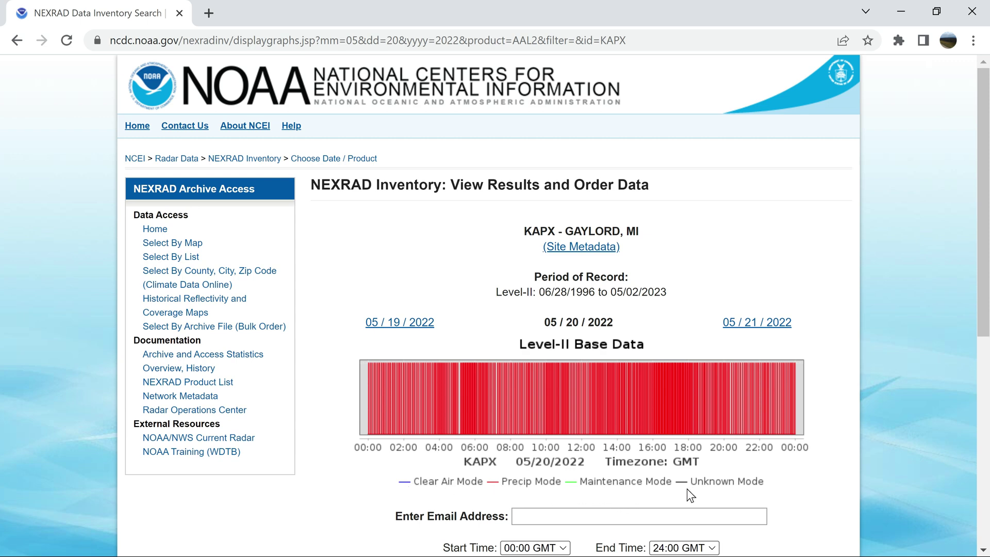
Use Direct Download to list the KAPX Level-II files for 05/20/2022.
scroll(690, 494, down, 3)
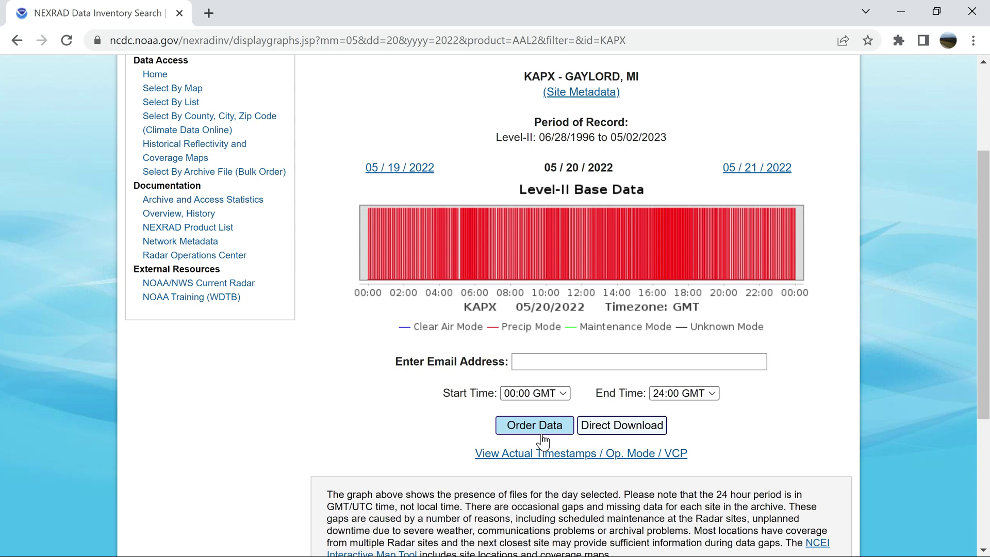
click(601, 432)
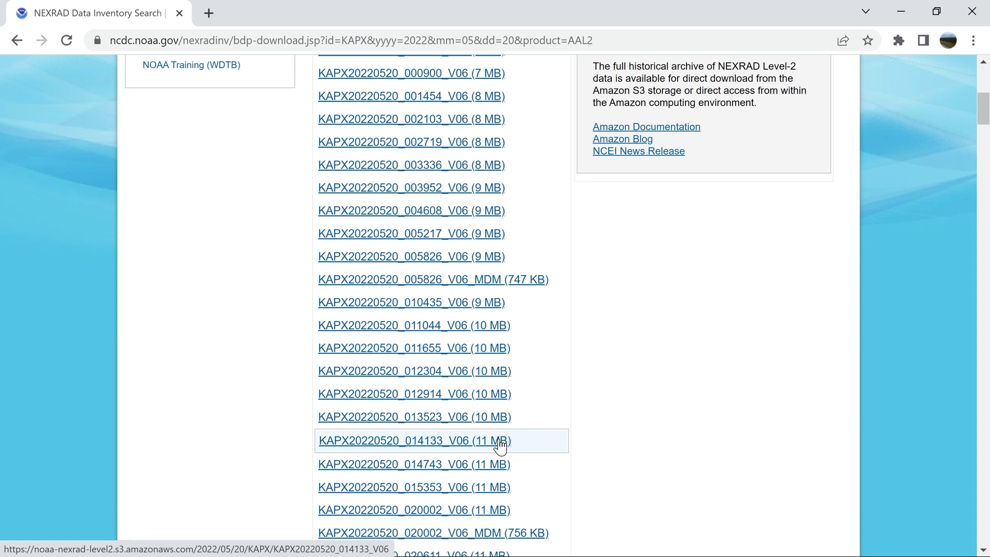
Download KAPX scans 191624, 192116, 192608, 193100, 193552 and 194043.
scroll(492, 459, down, 20)
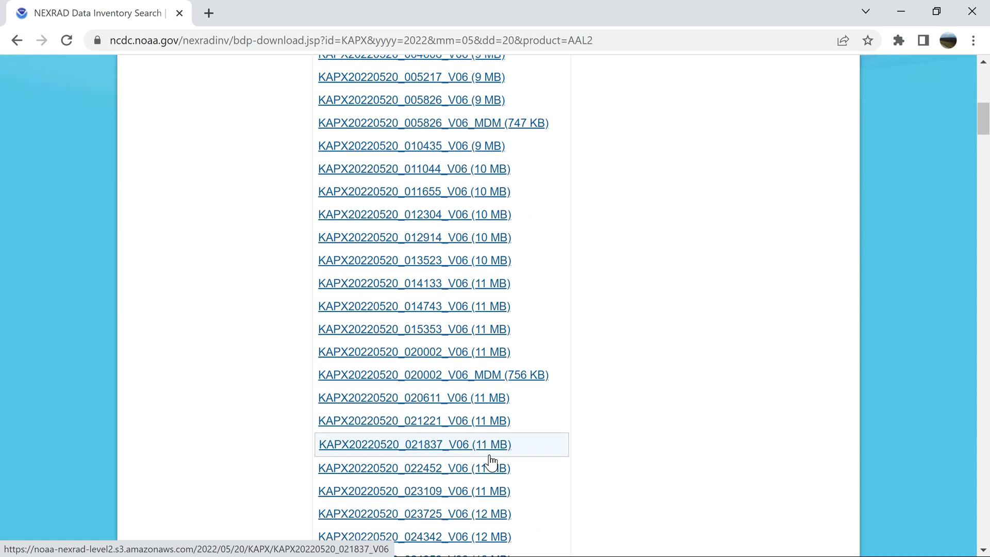
scroll(457, 355, down, 20)
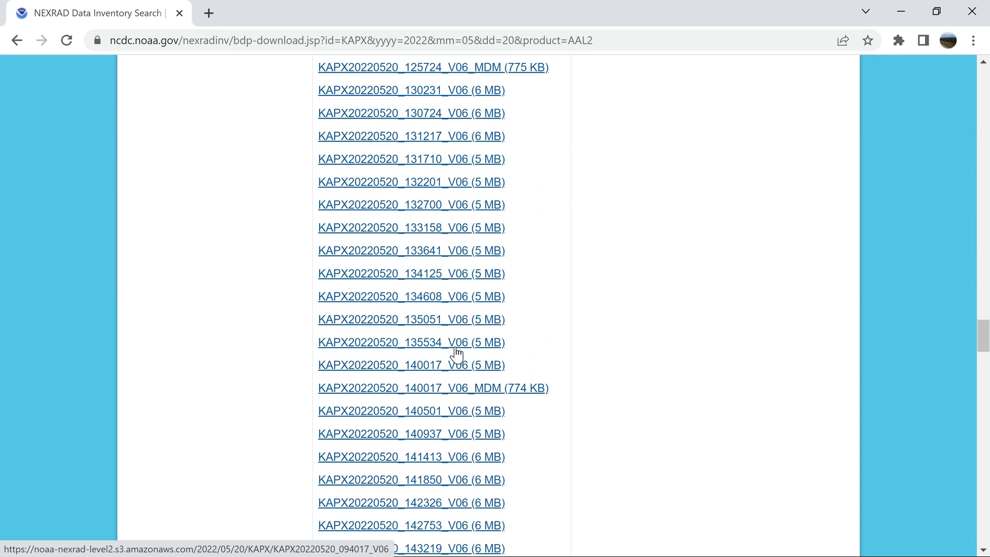
scroll(457, 354, down, 16)
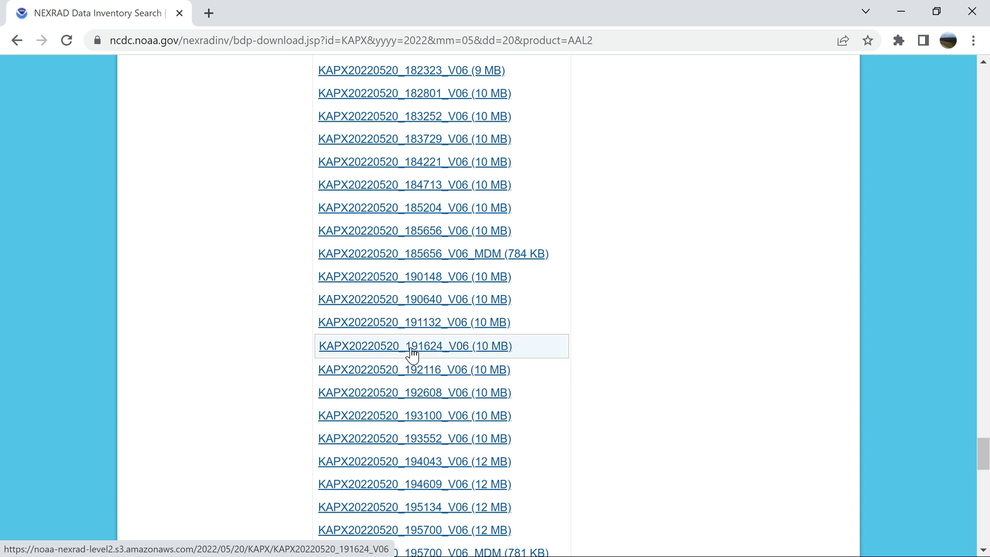
click(384, 348)
click(380, 382)
click(378, 394)
click(376, 416)
click(376, 438)
click(374, 460)
Download scans 194609, 195134, 195700 and 195700_MDM, then dismiss the downloads bar.
scroll(376, 456, down, 1)
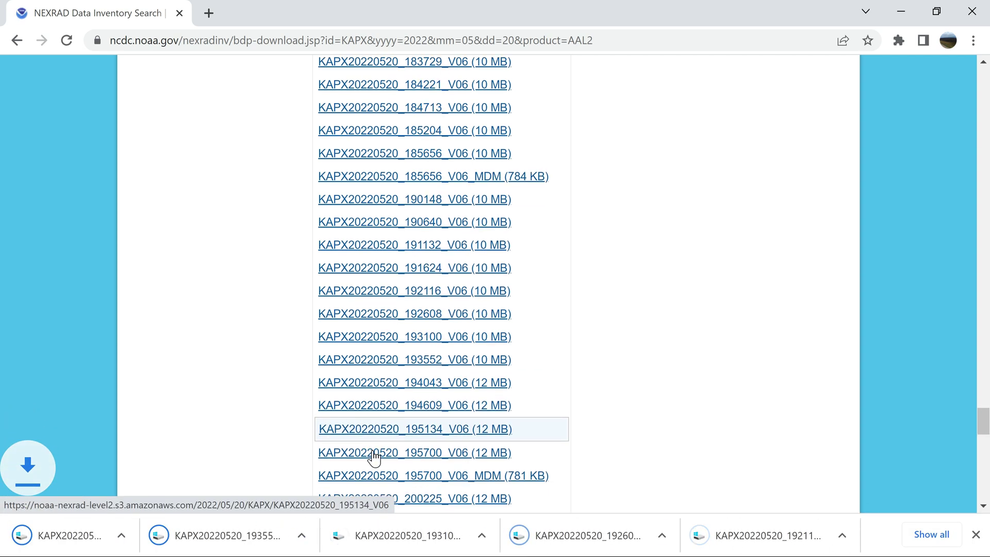
click(378, 410)
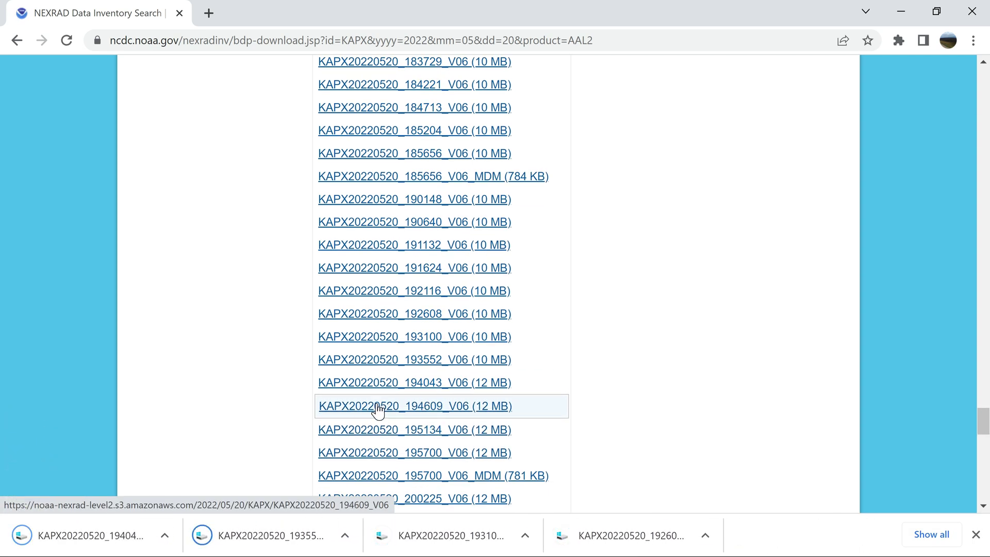
scroll(377, 409, down, 1)
click(376, 351)
click(377, 374)
click(376, 396)
click(975, 534)
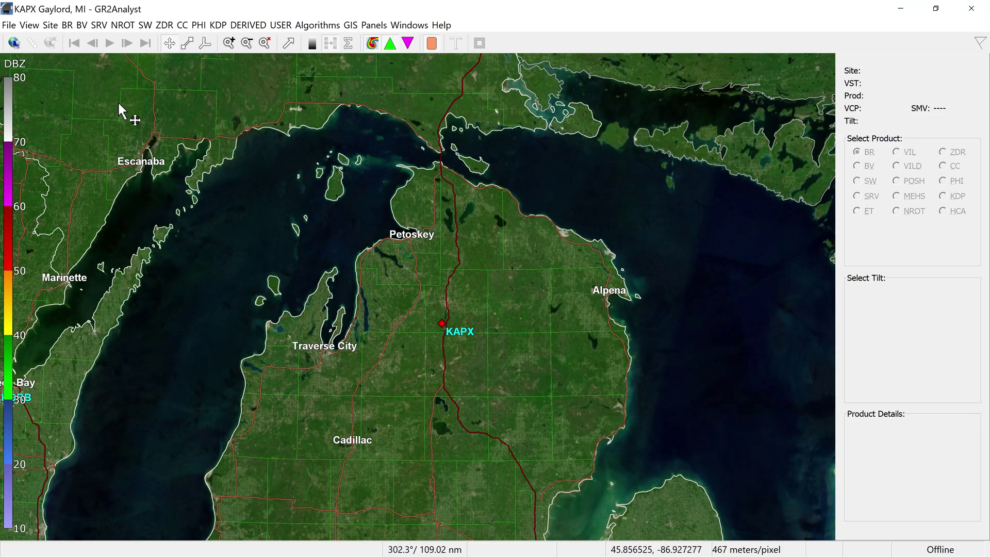
Open all KAPX20220520 files from the Downloads folder via File > Open.
click(8, 25)
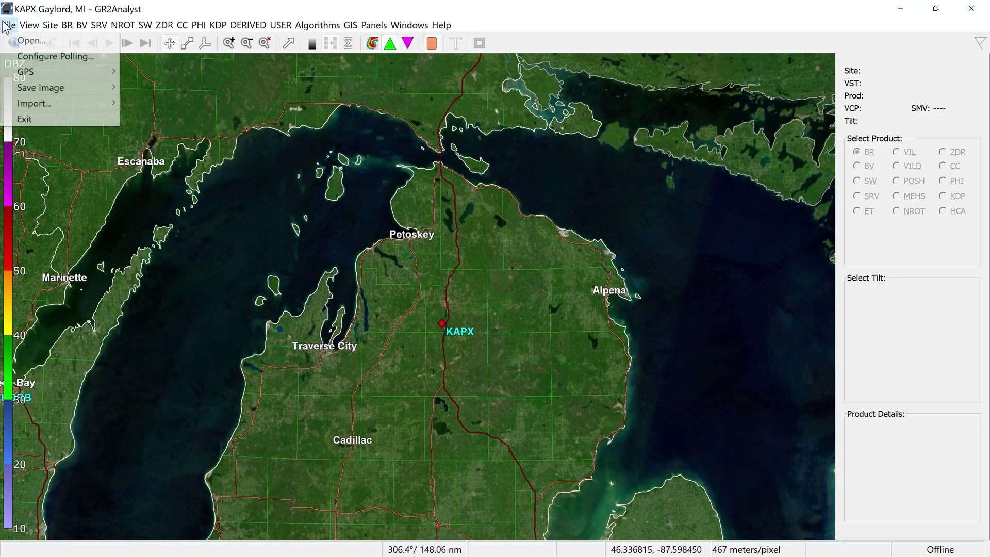
click(21, 41)
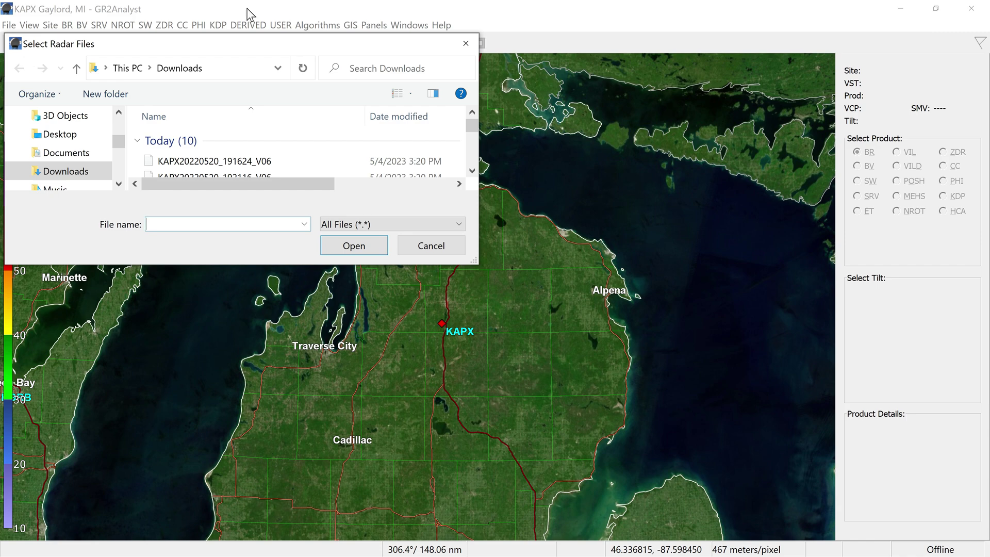
click(466, 44)
click(9, 26)
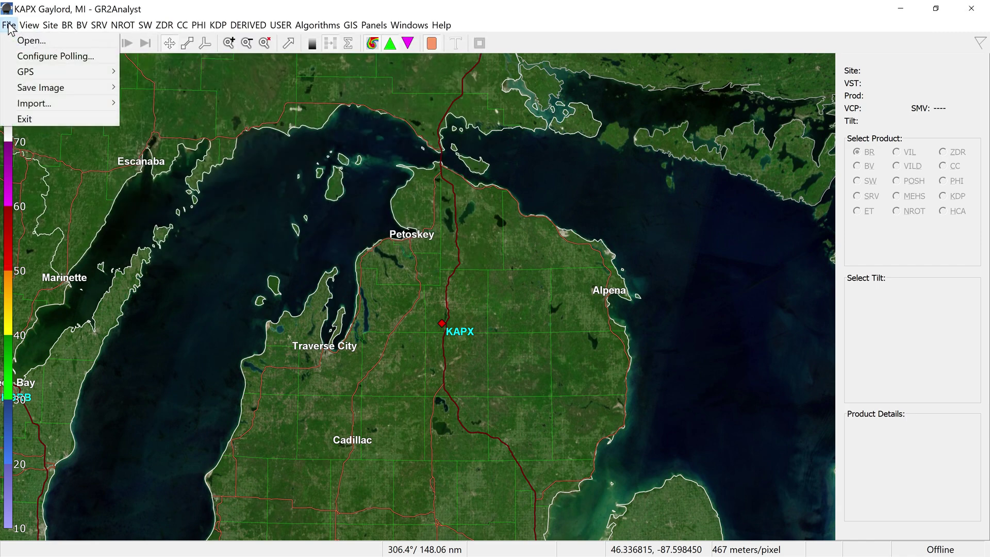
click(30, 46)
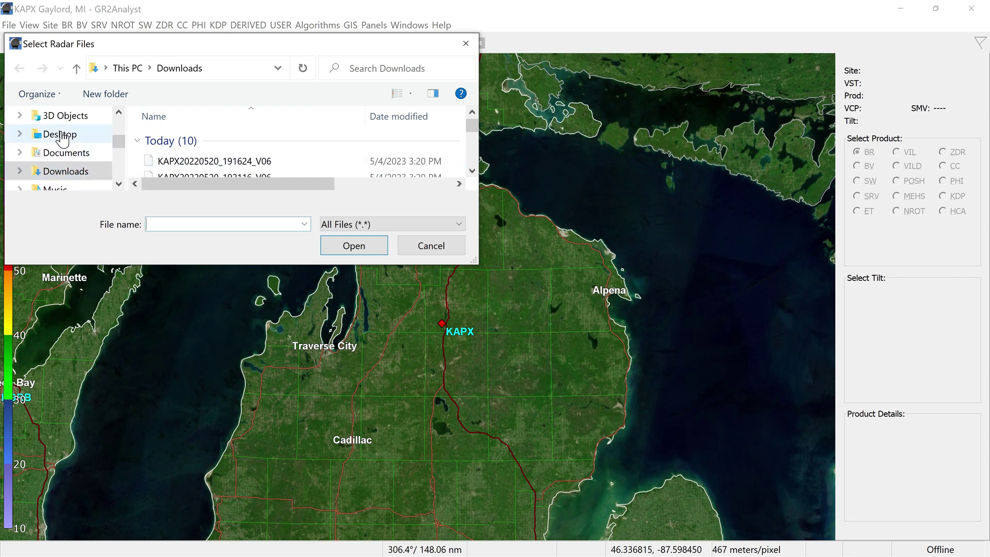
scroll(57, 155, down, 2)
scroll(63, 158, up, 3)
scroll(63, 157, down, 3)
scroll(62, 160, up, 1)
drag(139, 154, 233, 161)
scroll(232, 155, up, 3)
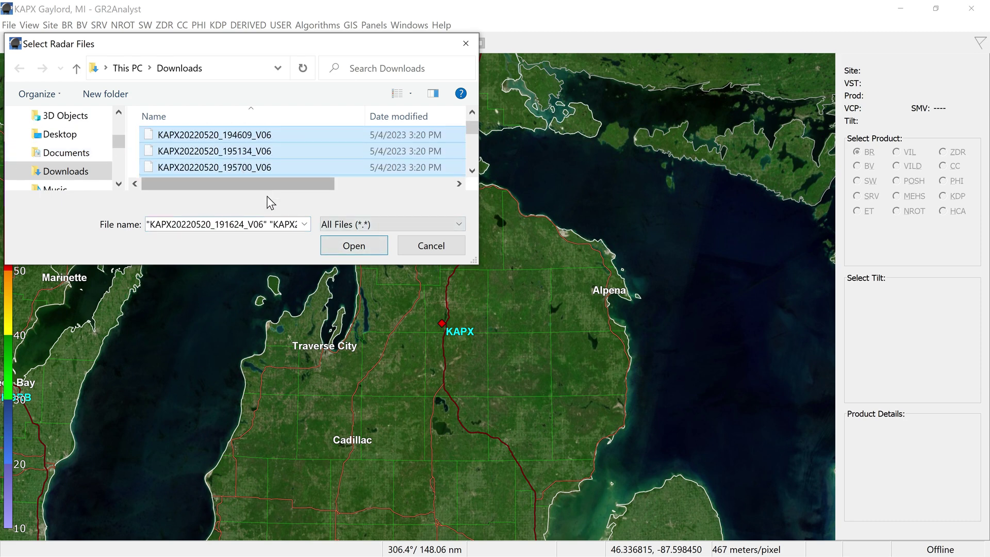
click(344, 251)
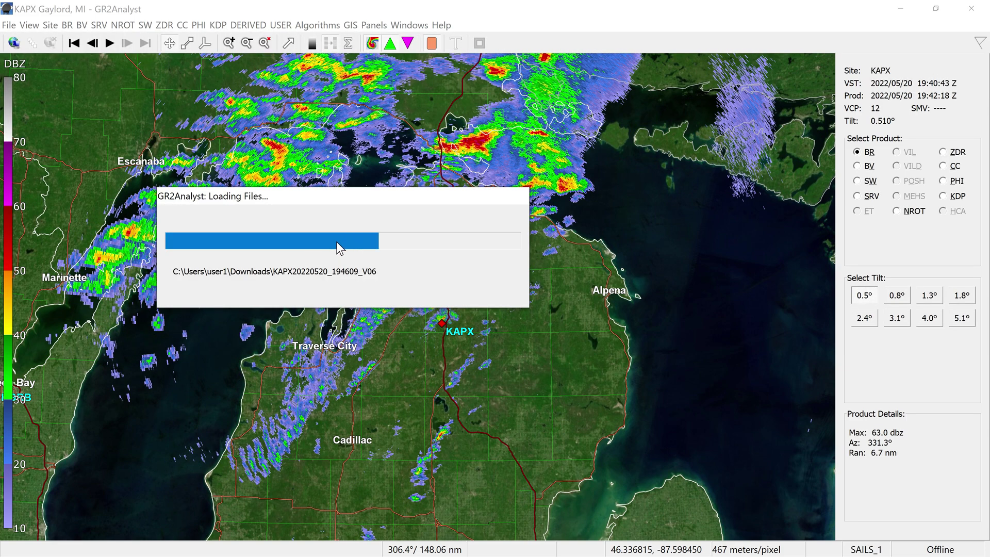
Zoom onto the storm and compare velocity, spectrum width and echo tops before returning to reflectivity.
scroll(406, 311, up, 2)
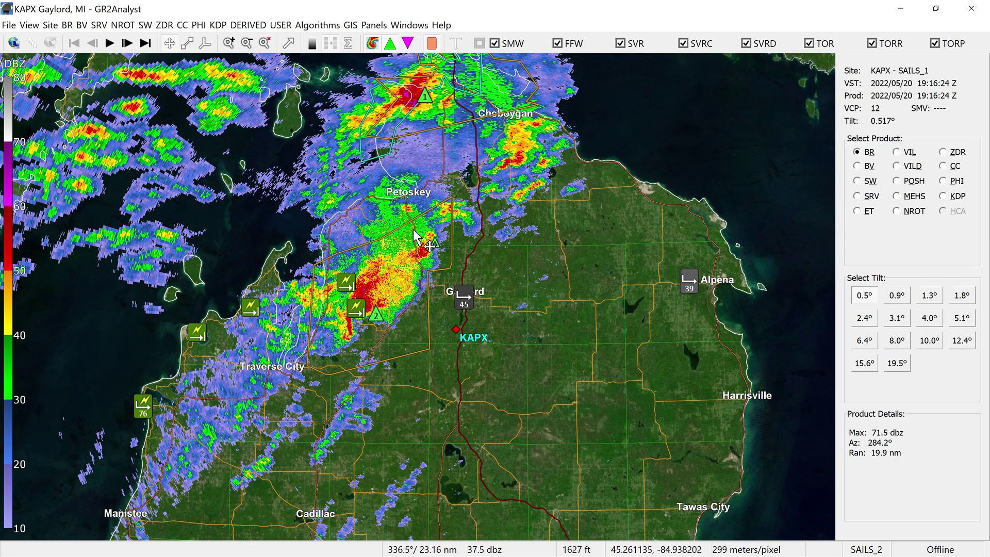
scroll(431, 272, up, 1)
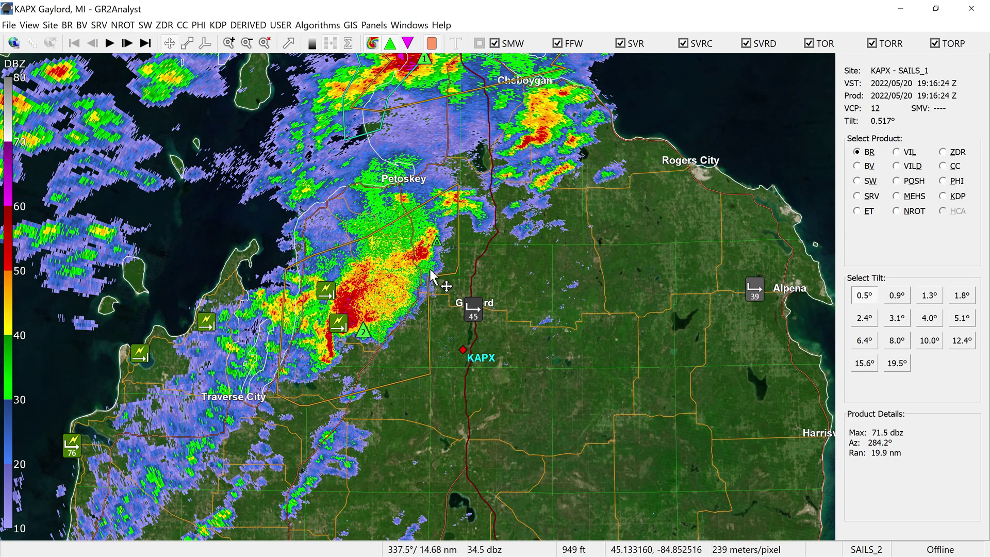
scroll(431, 276, up, 2)
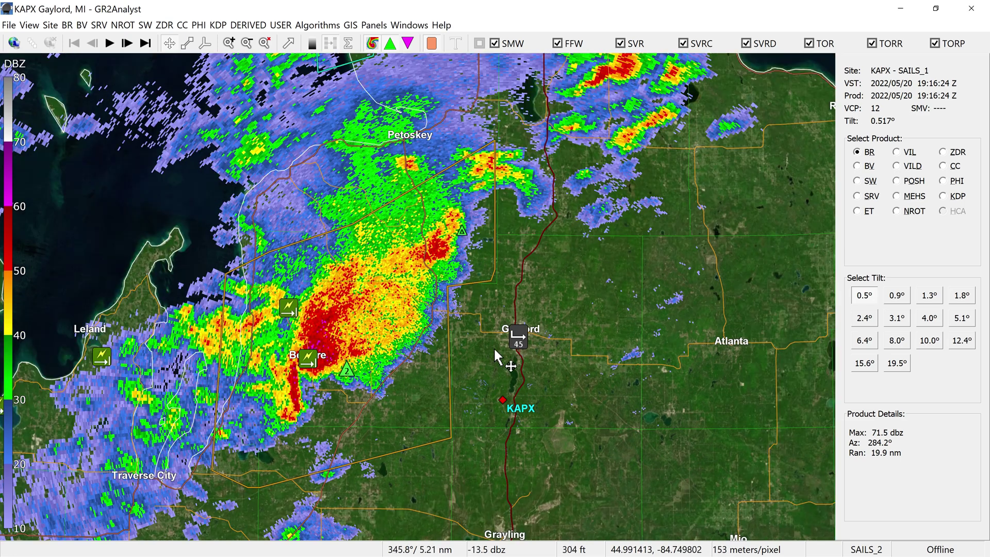
click(857, 167)
click(857, 181)
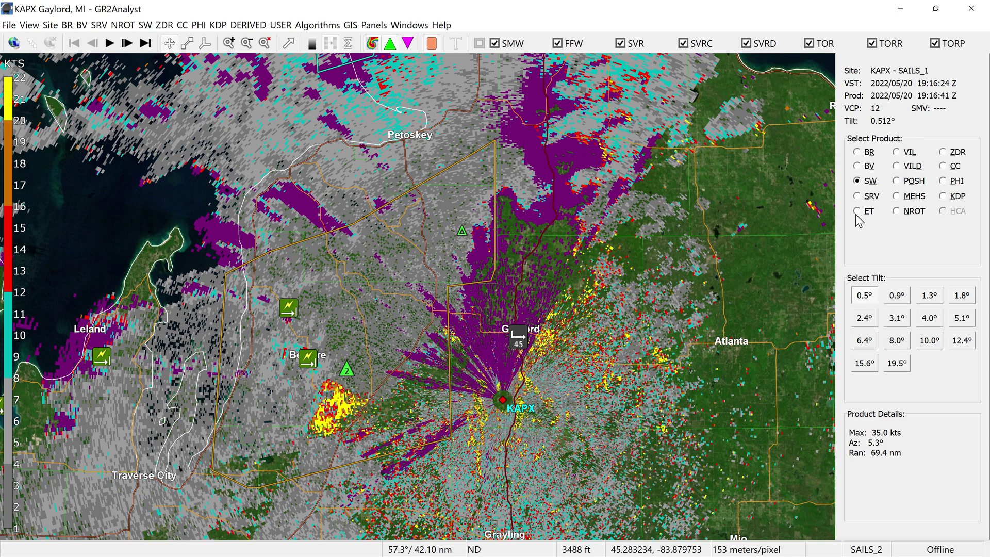
click(860, 213)
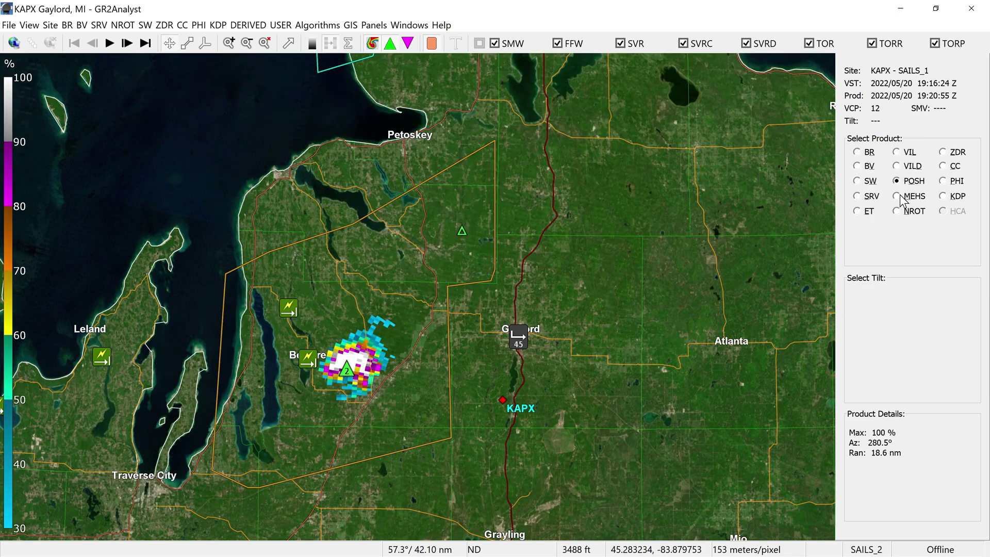
click(858, 153)
Rotate the storm in a 3D volume view, close it, and advance one scan.
click(431, 341)
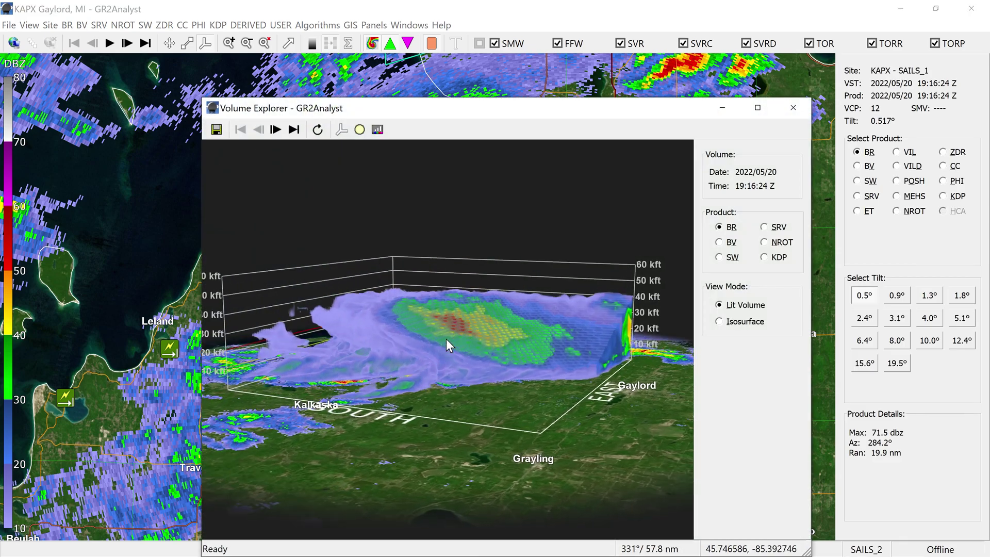
drag(447, 339, 422, 354)
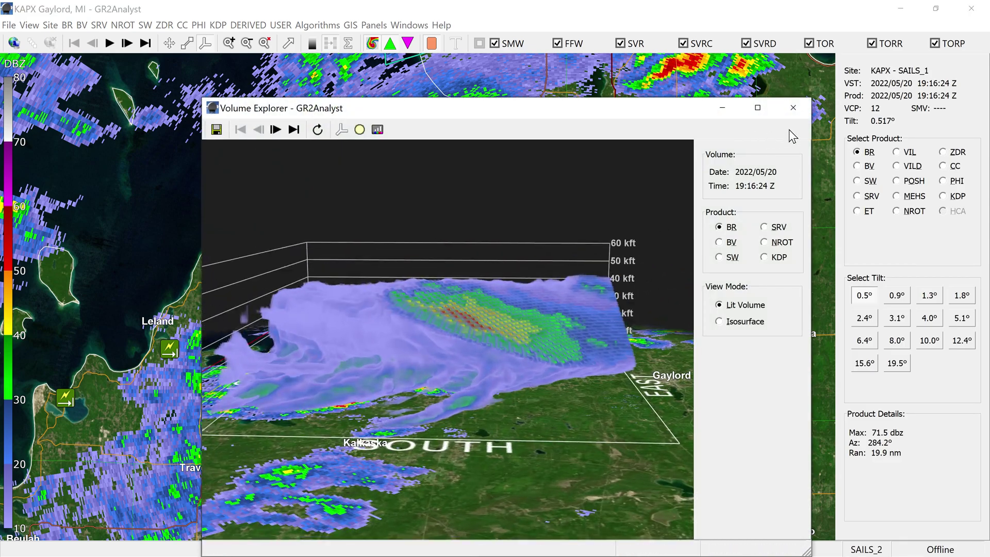
click(793, 108)
scroll(608, 234, up, 3)
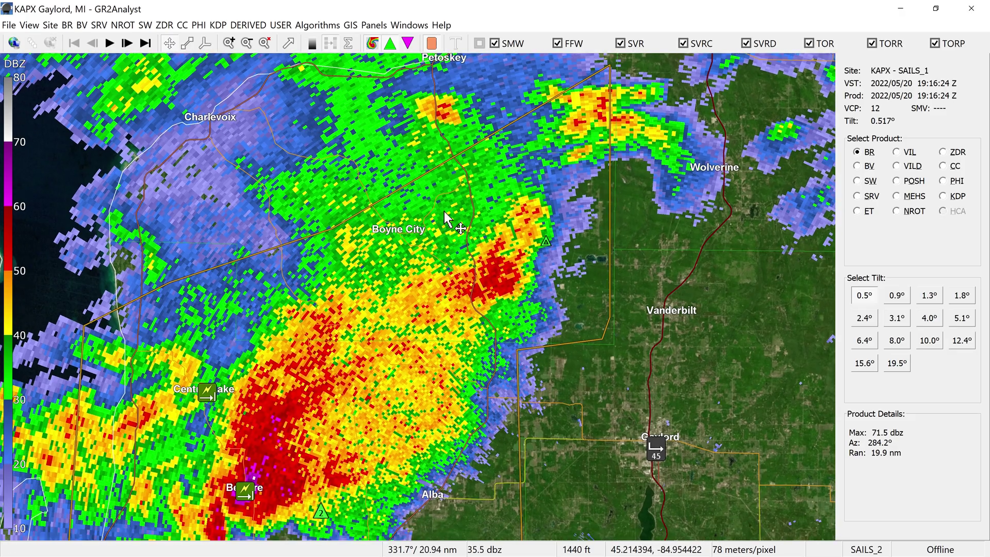
scroll(537, 283, down, 3)
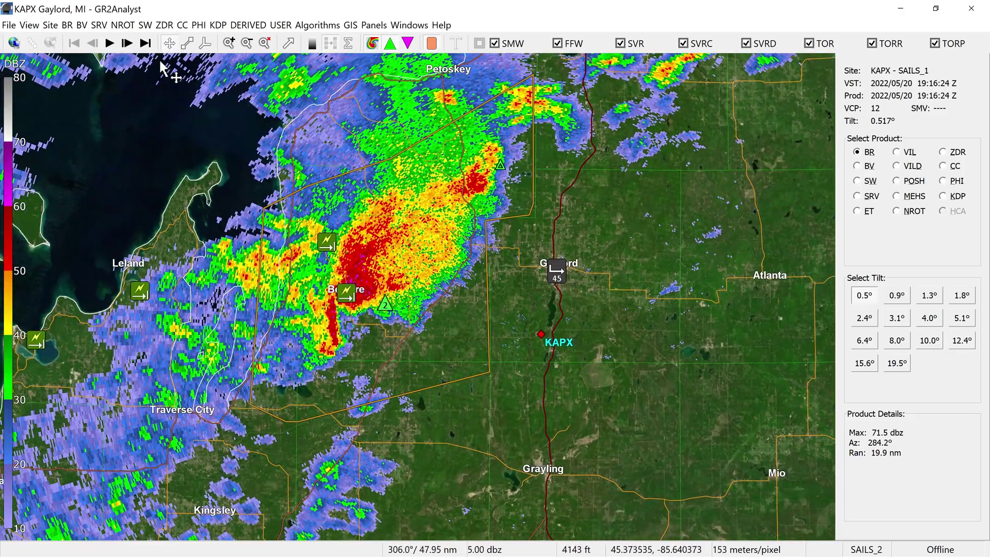
click(132, 49)
Step forward and back through the KAPX scans and zoom in on Gaylord.
click(131, 48)
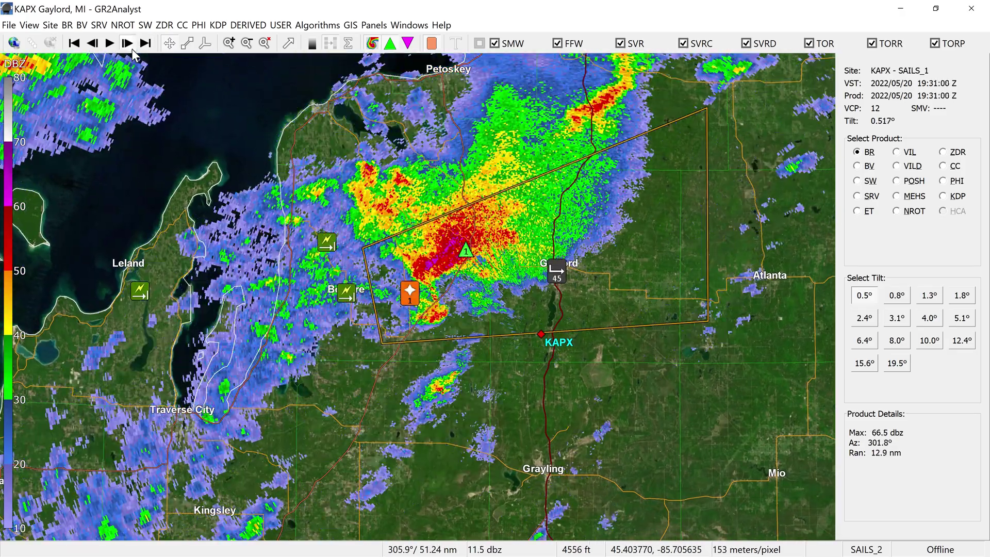
click(132, 48)
click(131, 49)
click(131, 48)
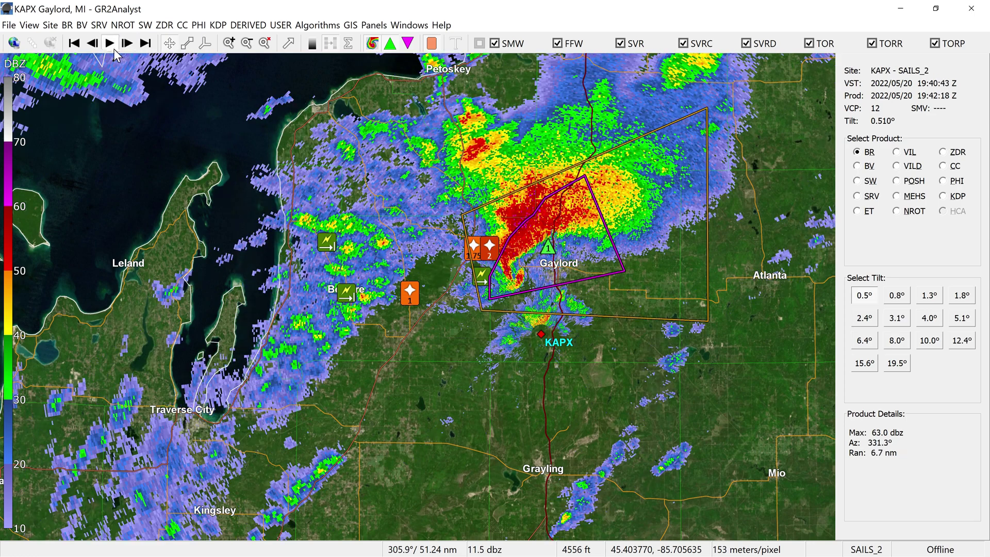
click(95, 48)
click(96, 48)
click(94, 46)
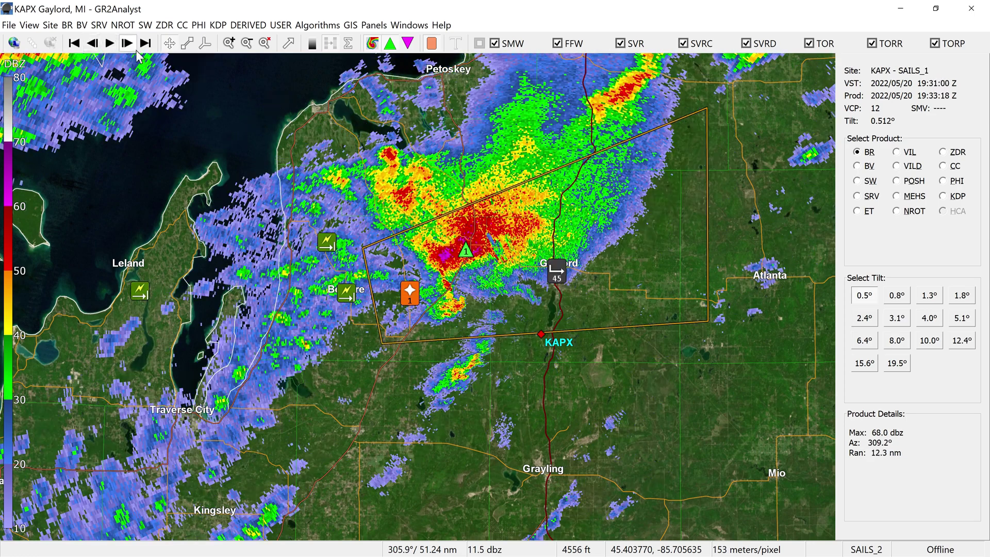
click(131, 48)
scroll(542, 255, up, 3)
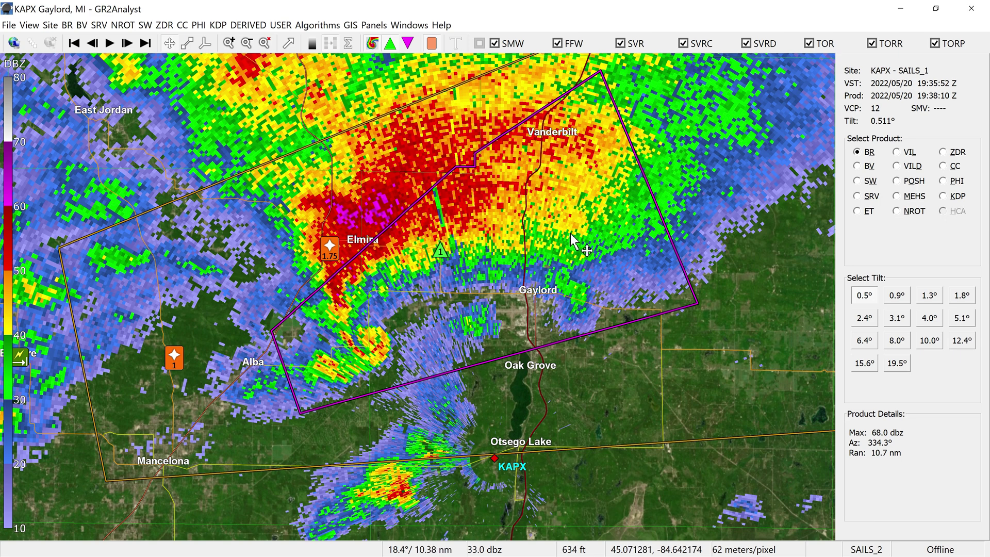
Step forward to the 19:47 Z scan showing the hook over Gaylord.
click(128, 46)
click(128, 45)
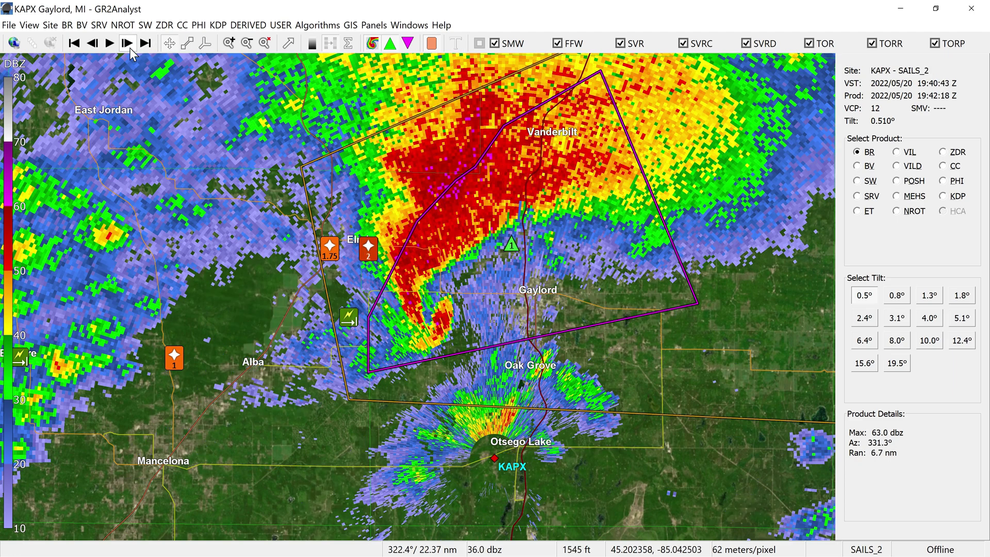
click(128, 45)
click(128, 45)
click(133, 46)
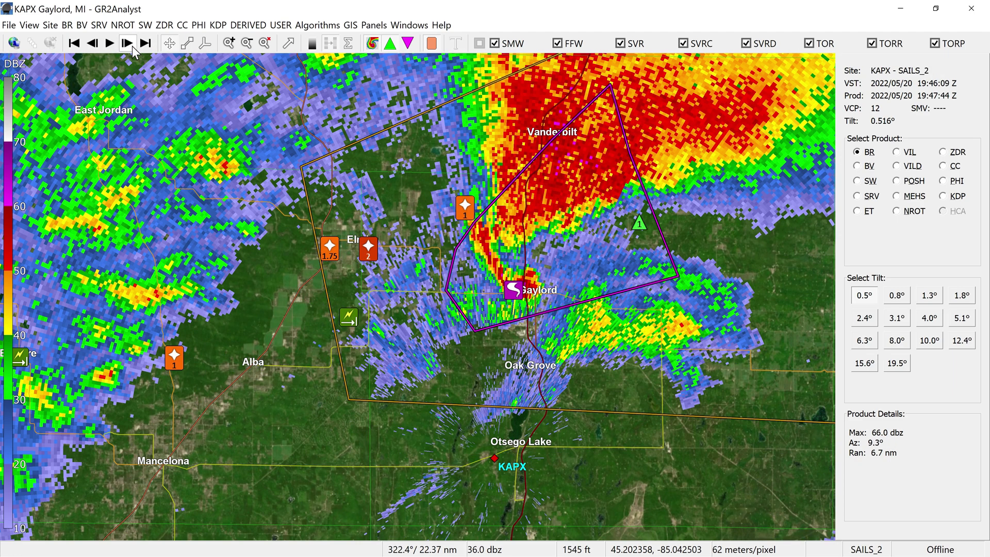